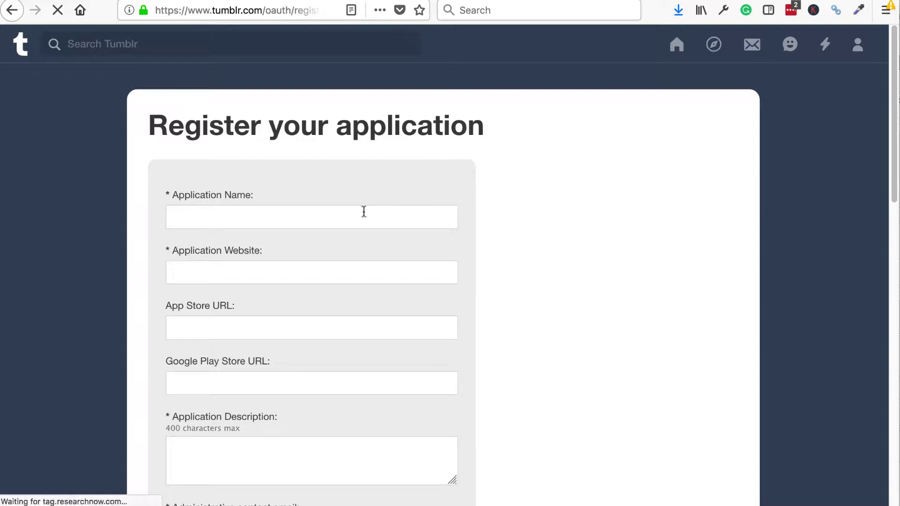
Enter "MKT United Social Connect" as the application name in the registration form
left_click(363, 208)
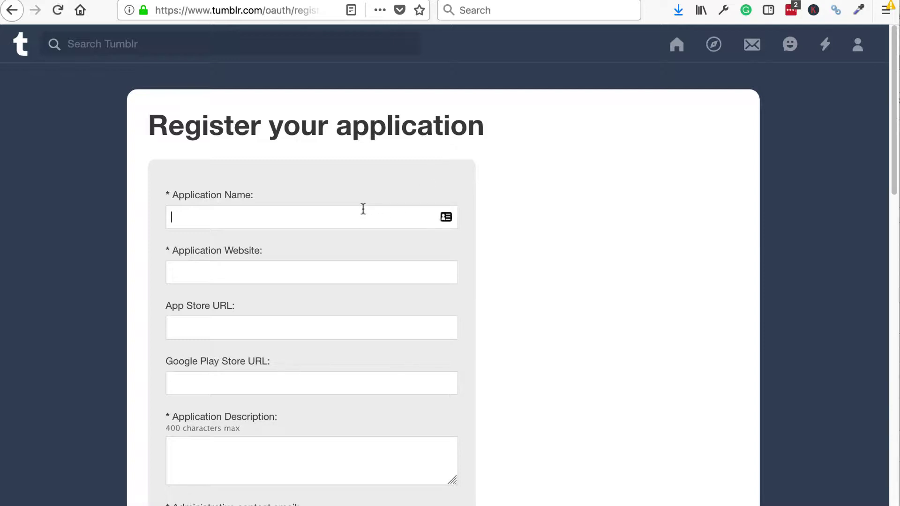
type("MT")
key("BackSpace")
key("BackSpace")
type("MKT unite")
type("United SOcial")
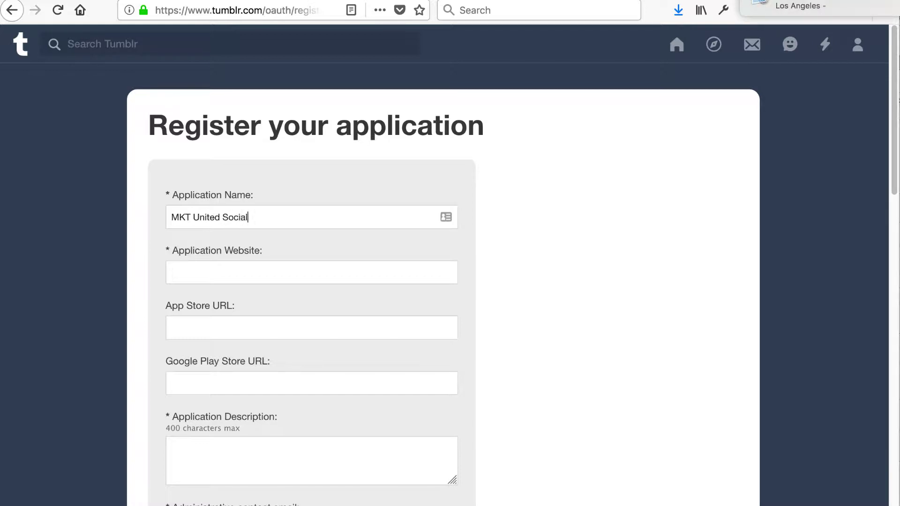
type(" Connect")
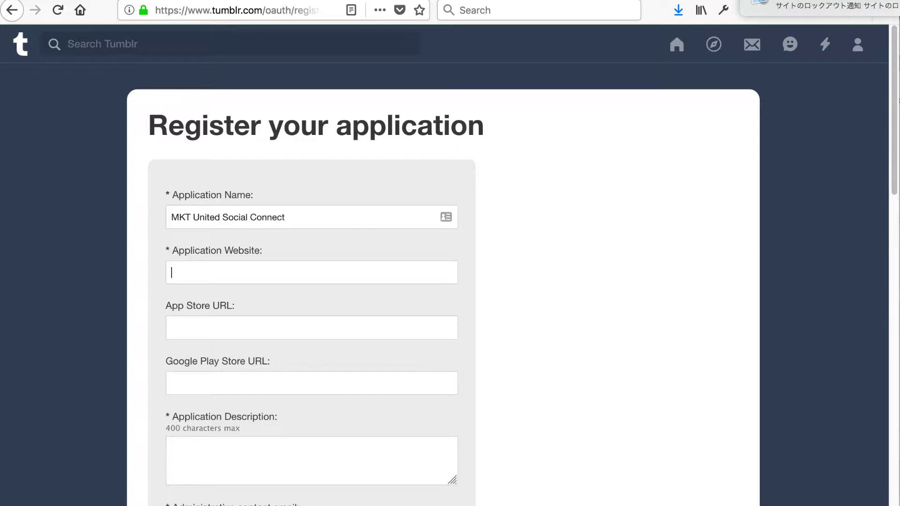
key("Tab")
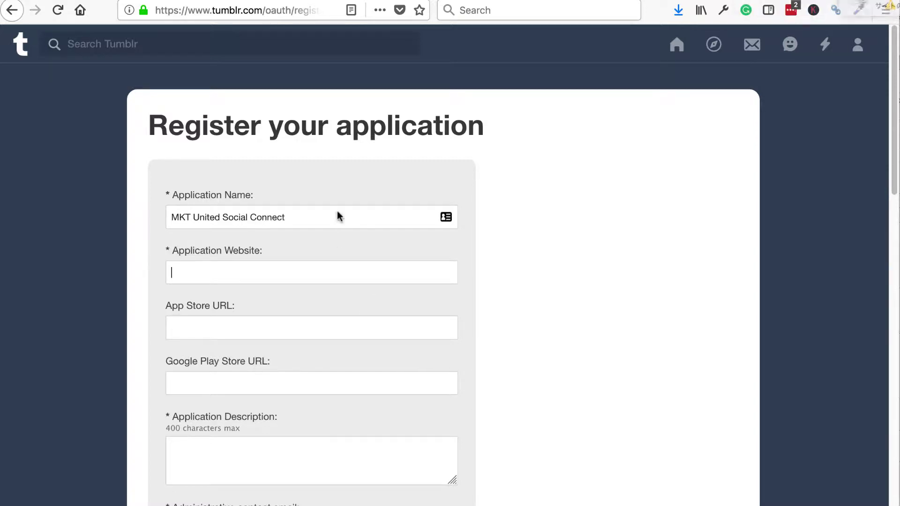
scroll(346, 221, "down", 1)
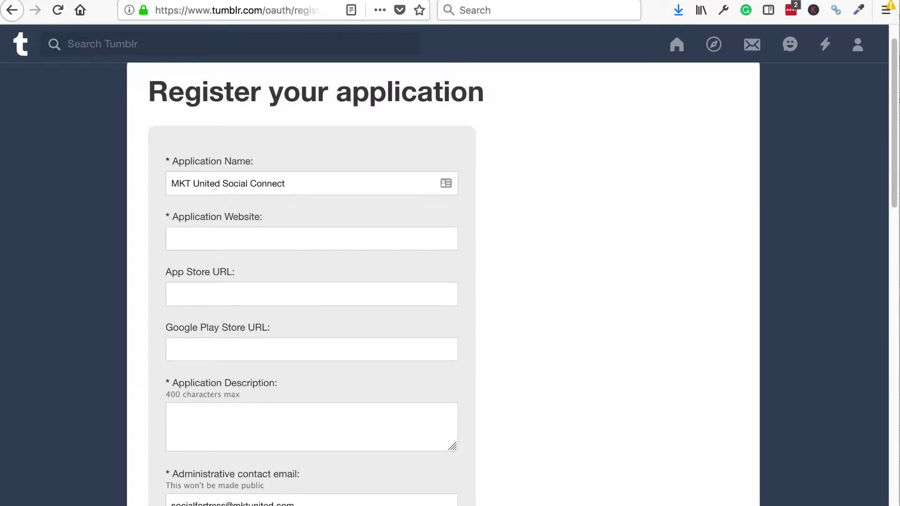
type("https://mktunited.com")
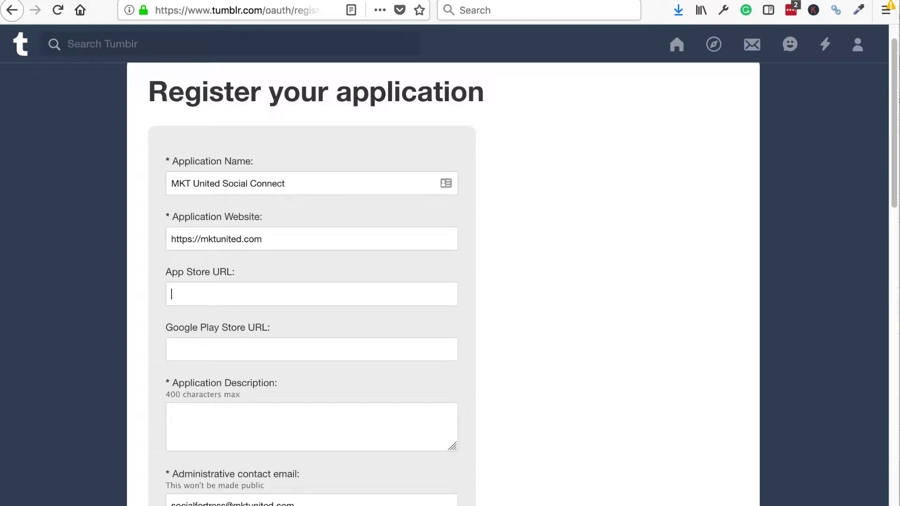
double_click(291, 237)
Enter "Connecting Tumblr to our website contents" as the application description, leaving the App Store and Google Play URLs empty
scroll(291, 281, "down", 3)
left_click(287, 348)
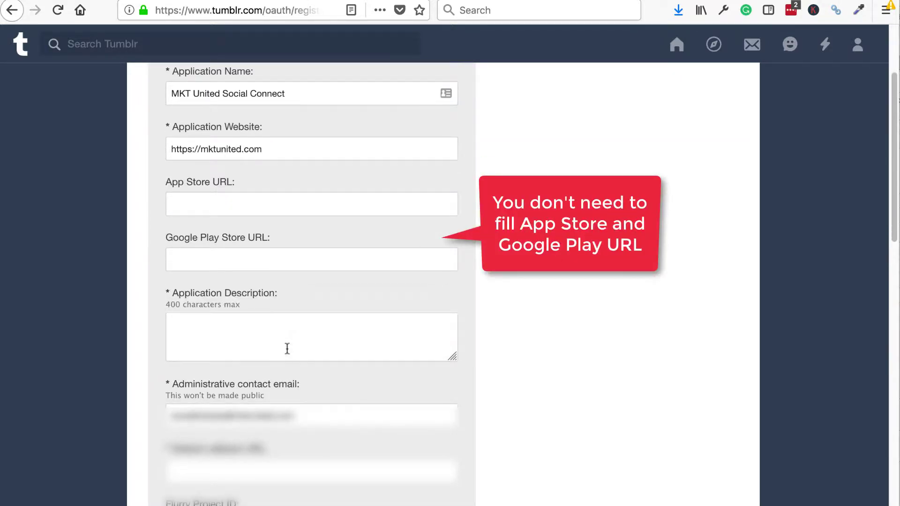
type("Connect")
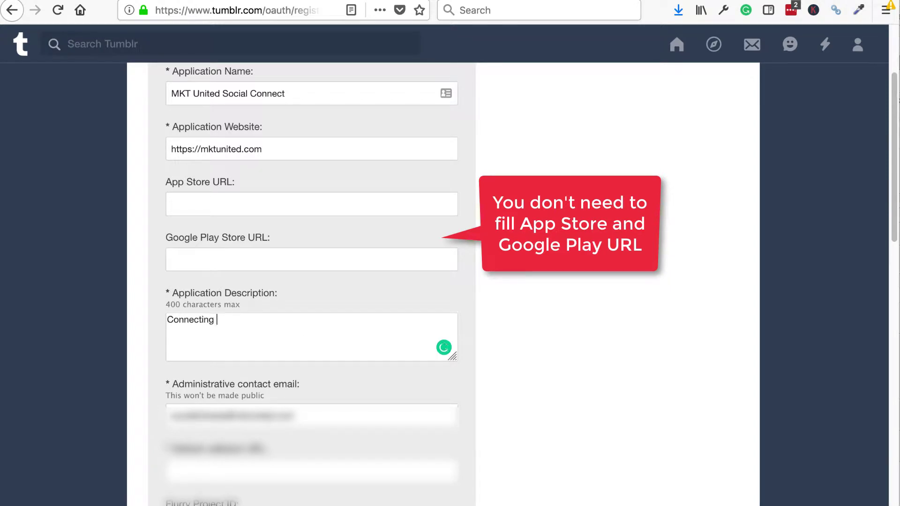
type("ing ")
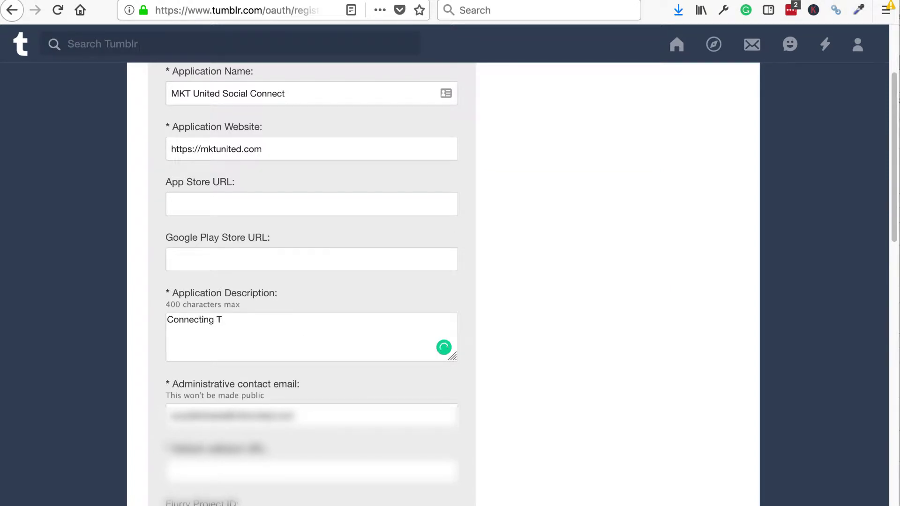
type("Tumblr to ouour website co")
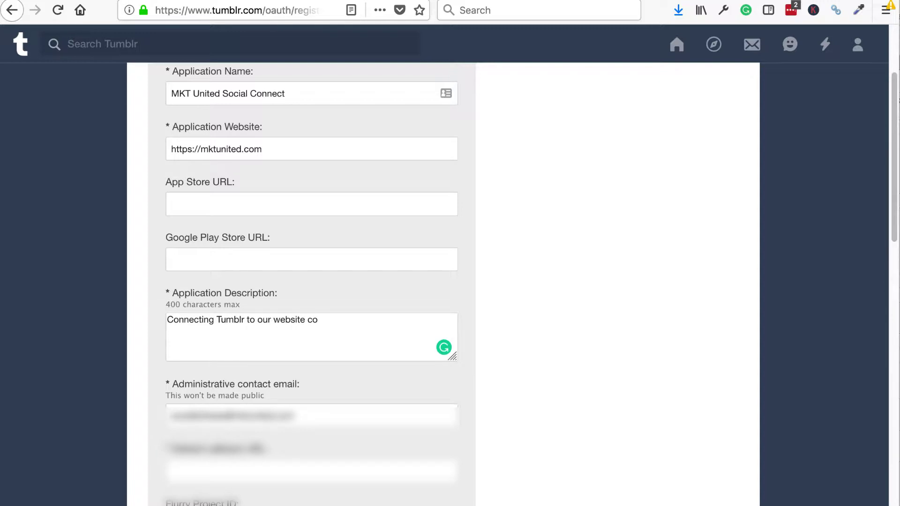
type("ntents")
Switch to the WordPress admin page with the Tumblr account settings and copy its whole page URL
scroll(311, 233, "down", 5)
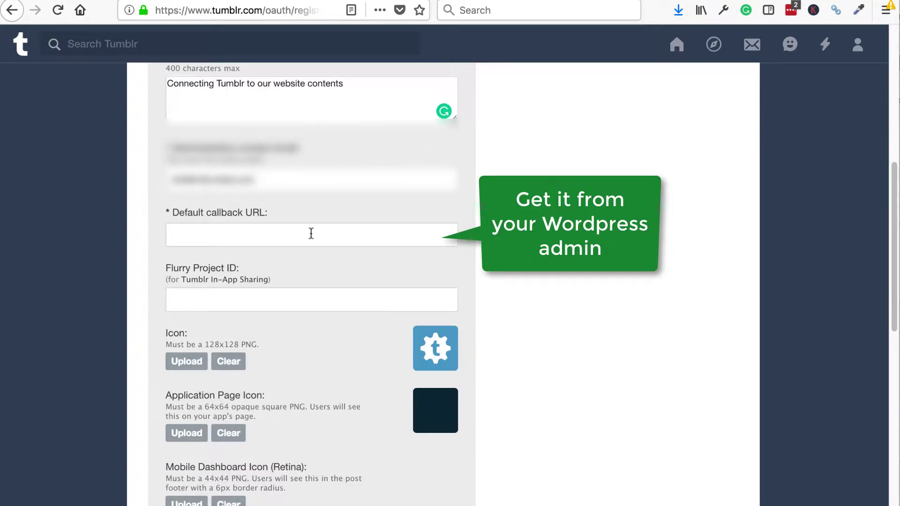
left_click(300, 4)
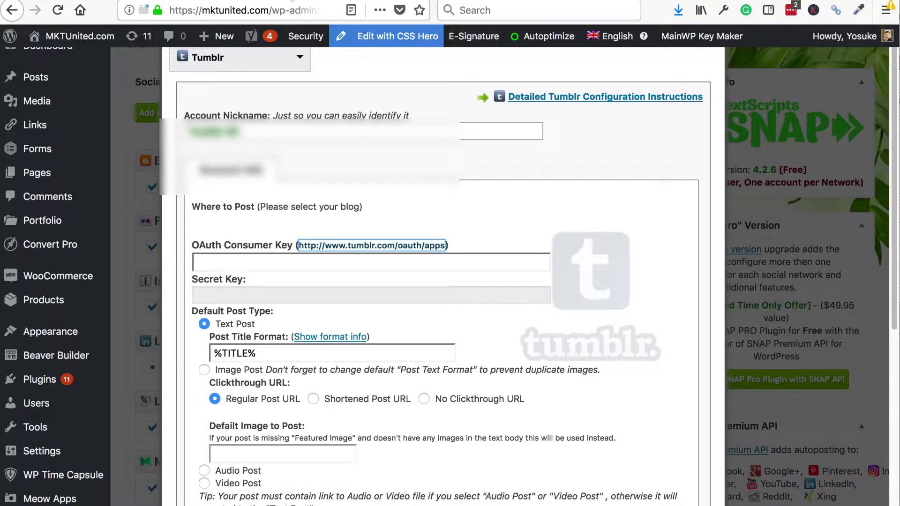
scroll(341, 322, "down", 2)
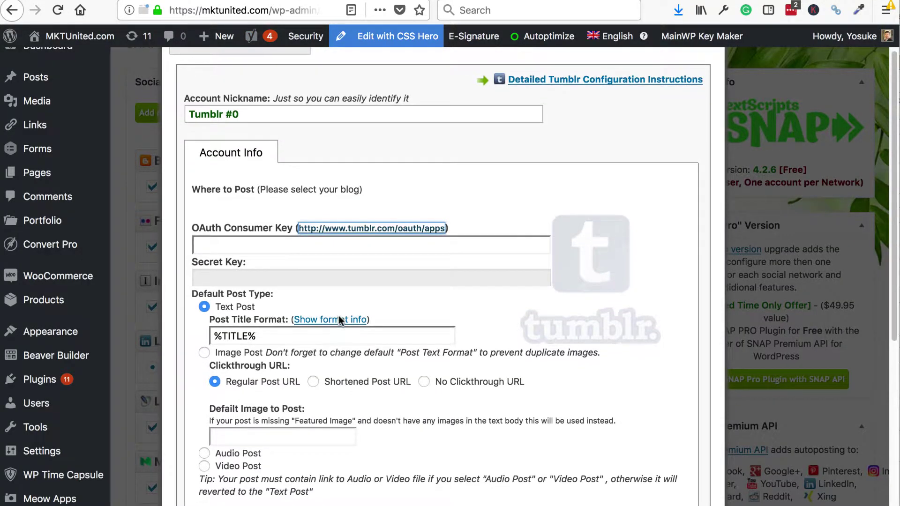
left_click(256, 10)
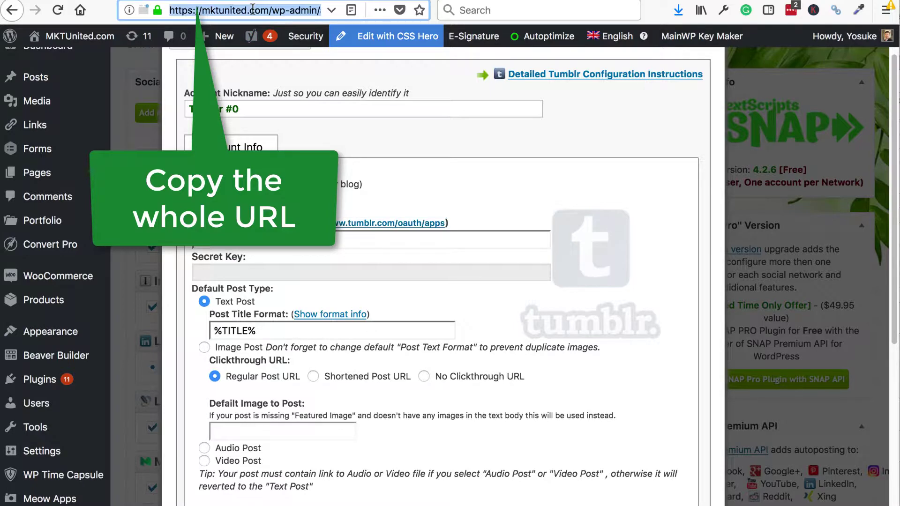
right_click(255, 9)
left_click(263, 50)
key("ctrl+Tab")
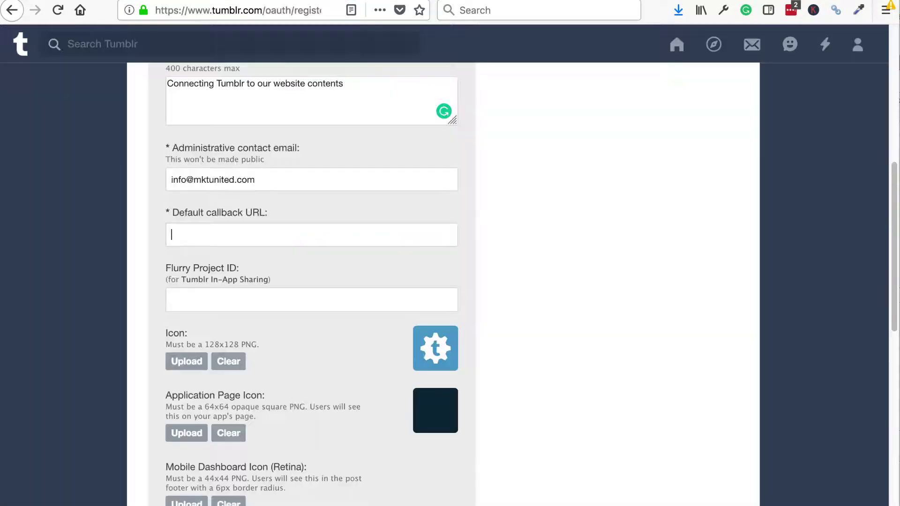
left_click(255, 235)
right_click(251, 234)
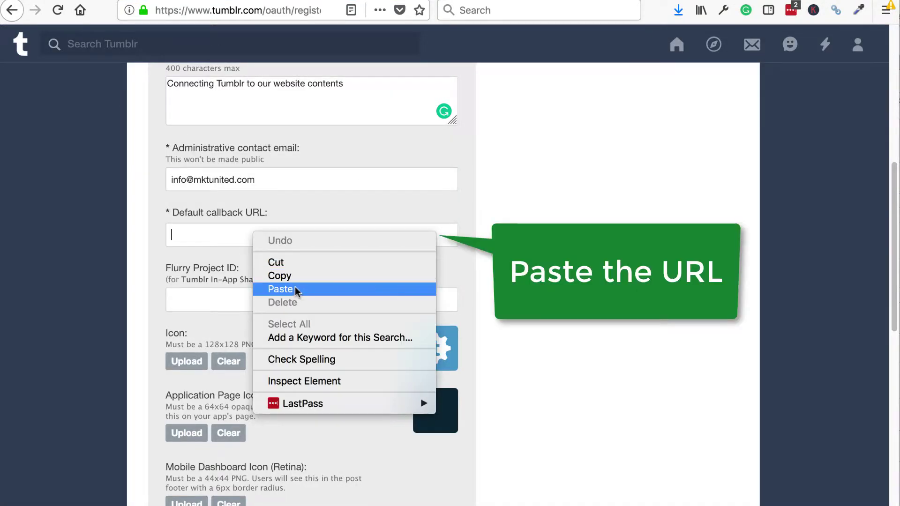
left_click(280, 290)
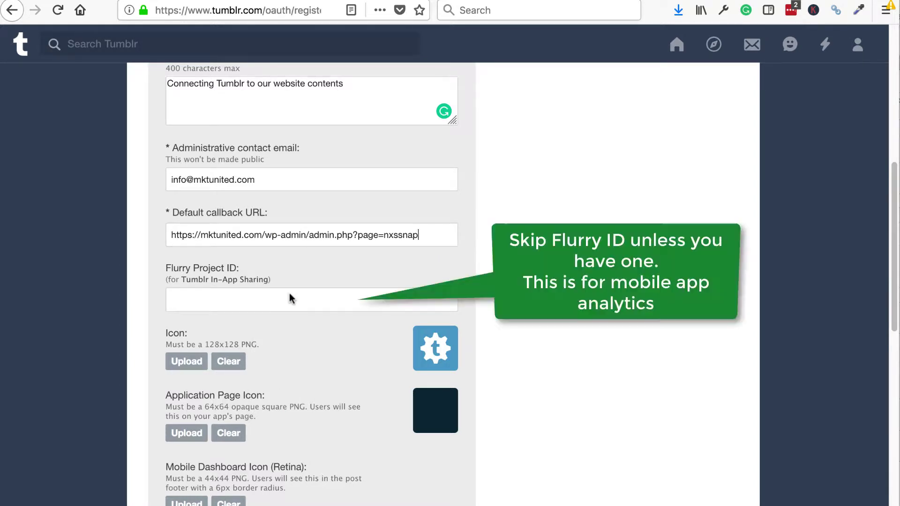
Leave the Flurry Project ID empty, check the icon section and submit the application registration
left_click(289, 294)
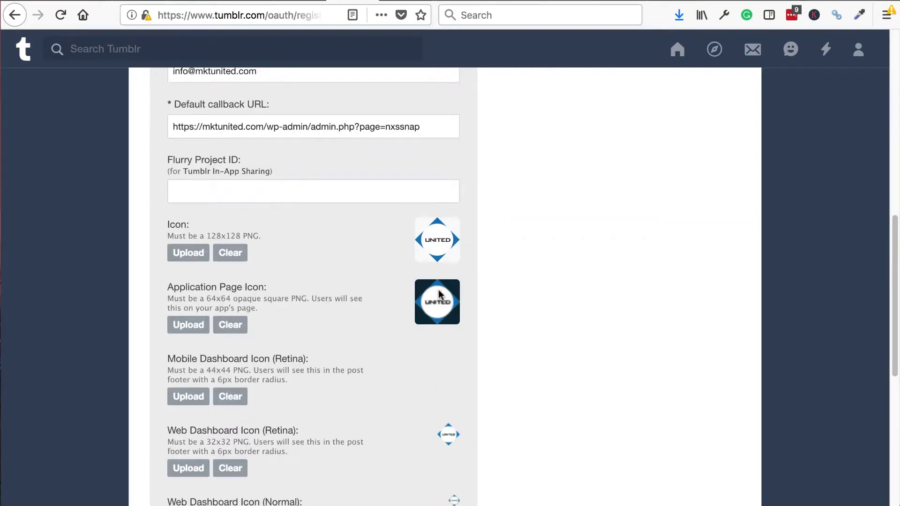
scroll(438, 290, "down", 2)
scroll(439, 290, "up", 5)
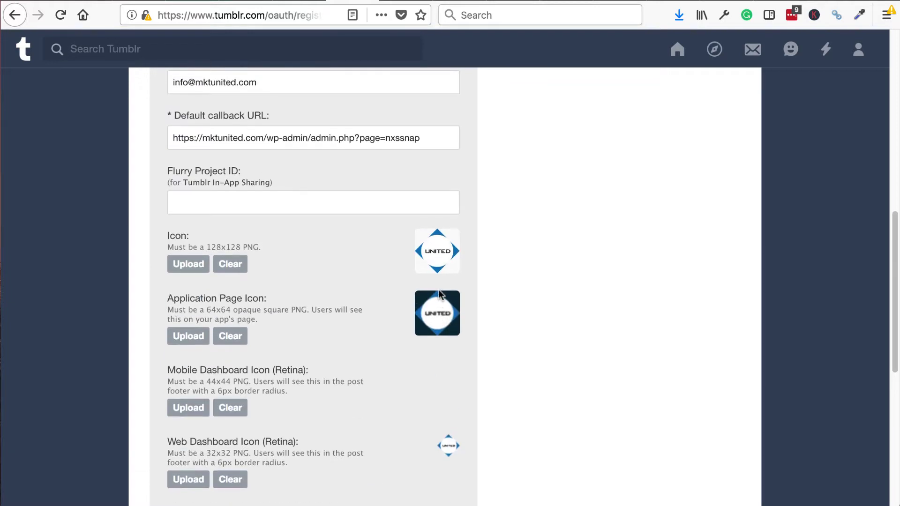
scroll(438, 290, "down", 1)
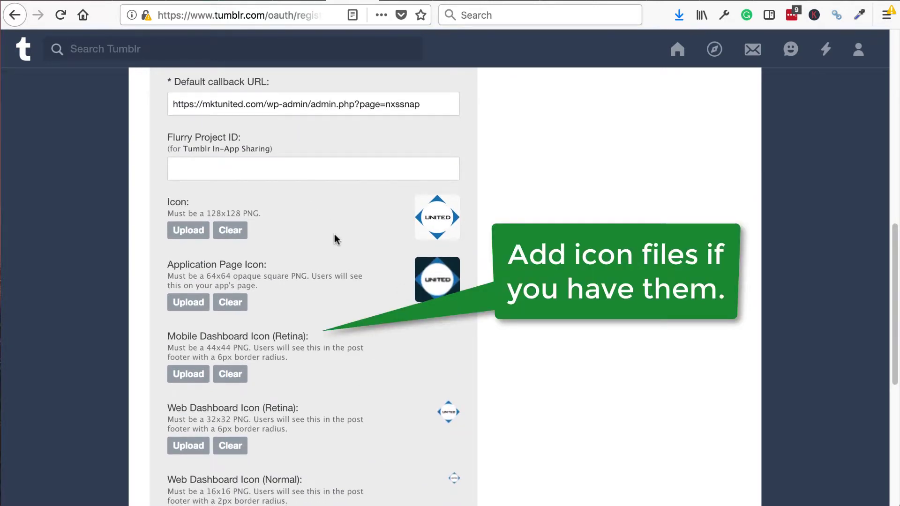
scroll(334, 234, "down", 5)
scroll(331, 246, "down", 2)
left_click(180, 433)
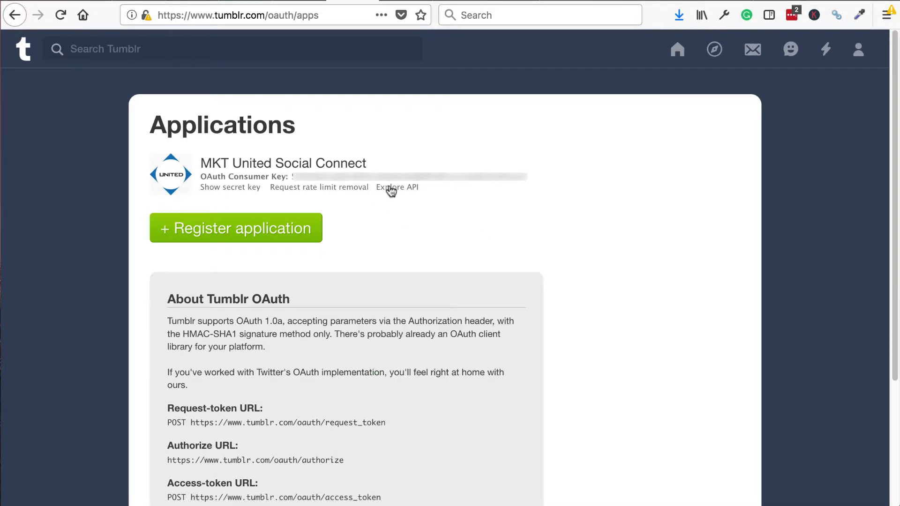
Reveal the application's secret key, and paste its OAuth consumer key into the Tumblr account settings in WordPress
left_click(230, 188)
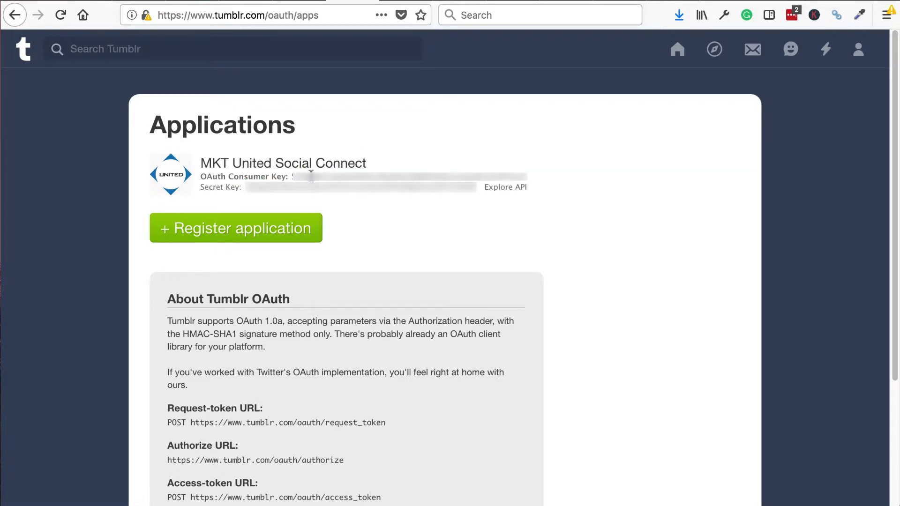
key("ctrl+Tab")
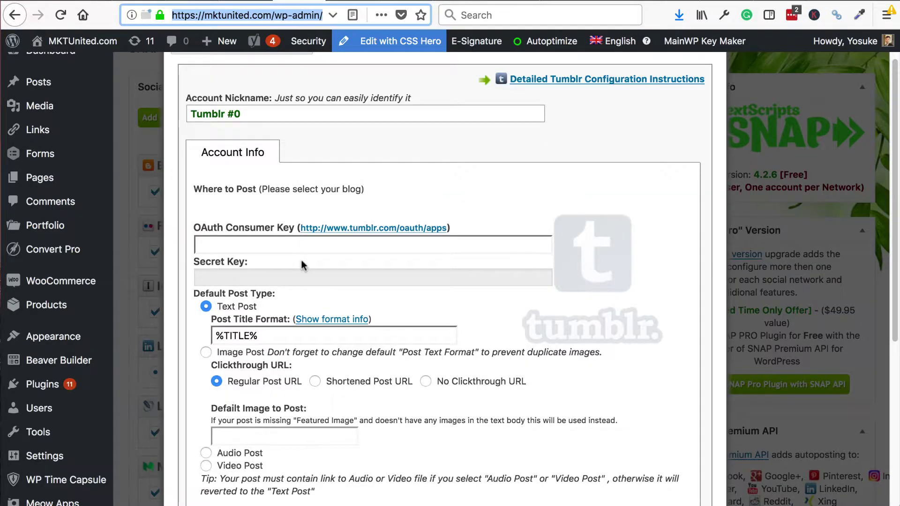
left_click(251, 241)
right_click(252, 241)
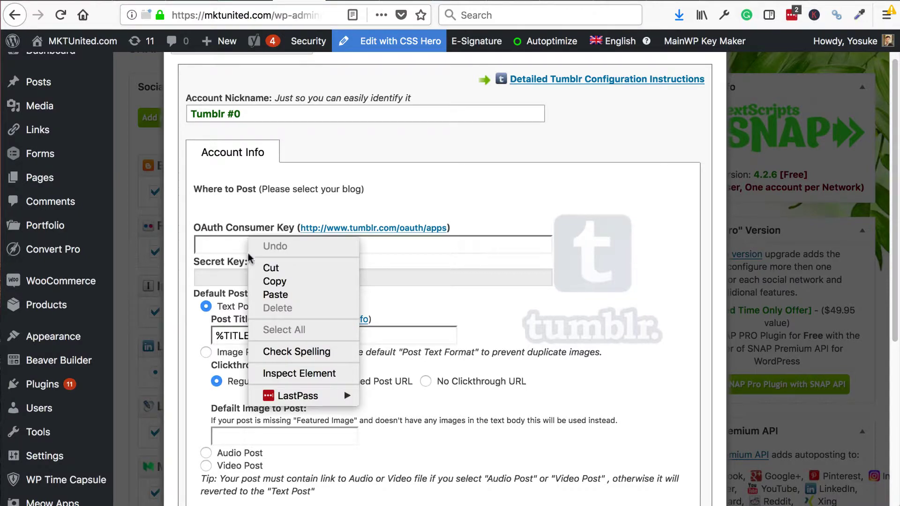
left_click(280, 293)
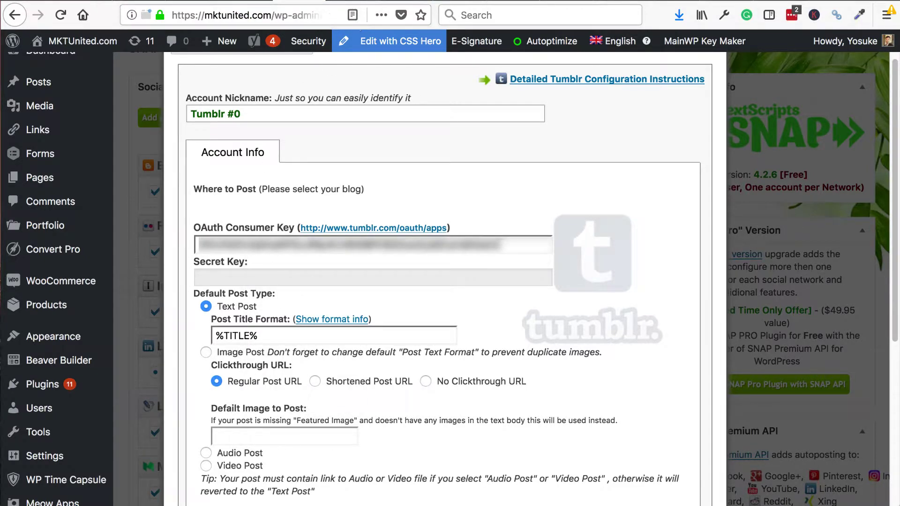
Copy the application's secret key from Tumblr and paste it into the Secret Key field in WordPress
key("ctrl+Tab")
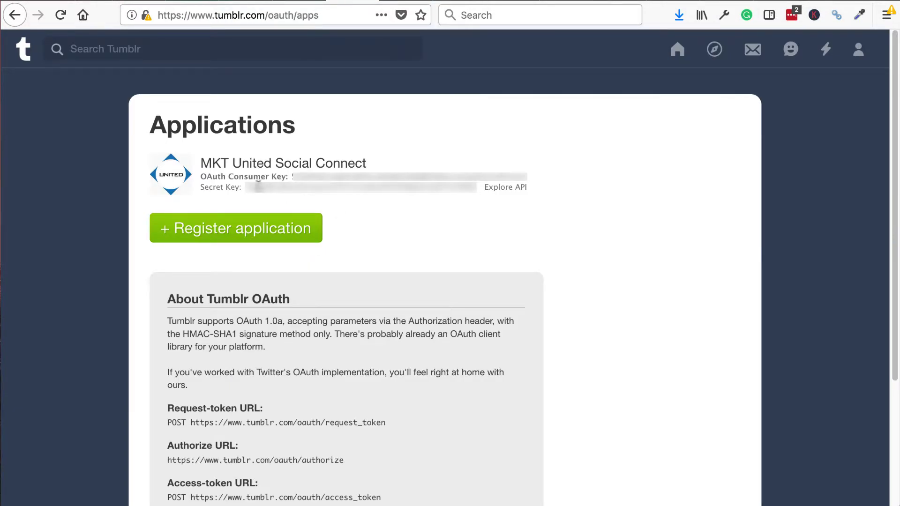
left_click_drag(245, 188, 476, 184)
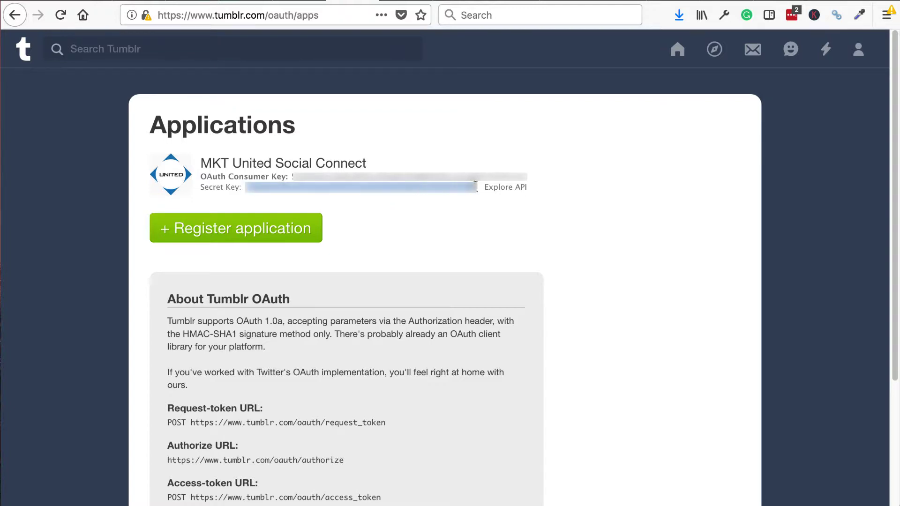
key("ctrl+Tab")
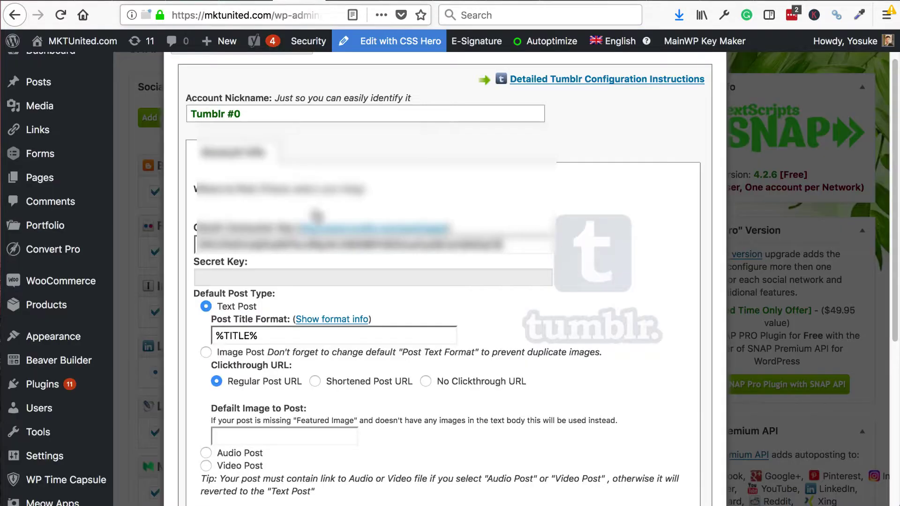
left_click(276, 283)
key("ctrl+v")
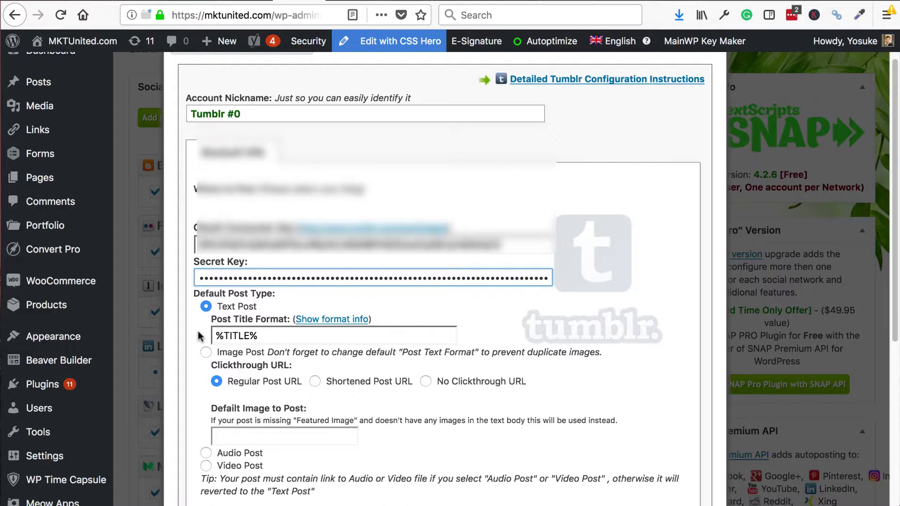
Append the line <link rel="canonical" href="%URL%" > below the existing template in the Tumblr account's Post Format, separated by a blank line
scroll(195, 337, "down", 3)
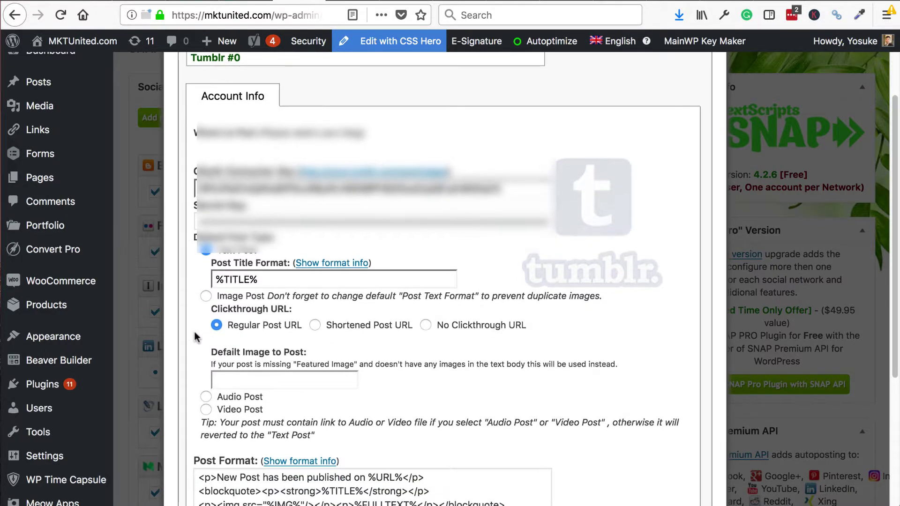
scroll(195, 337, "down", 2)
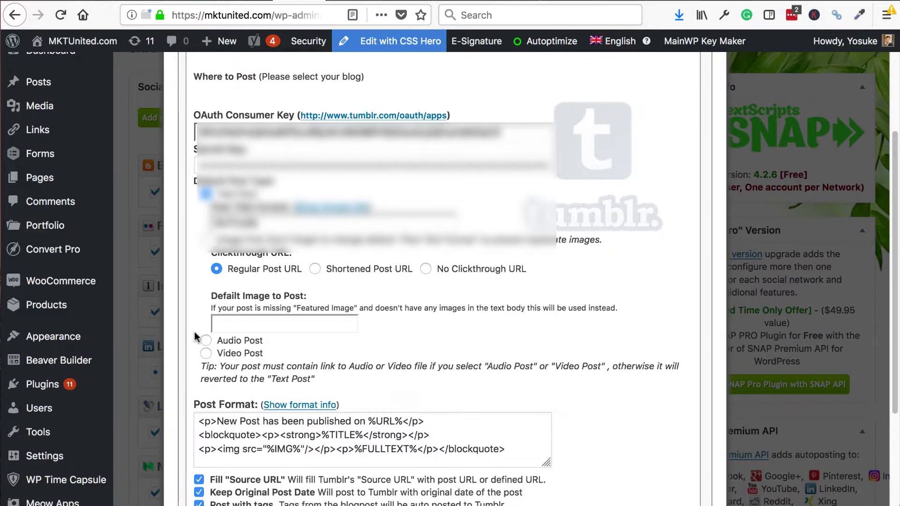
scroll(196, 336, "down", 3)
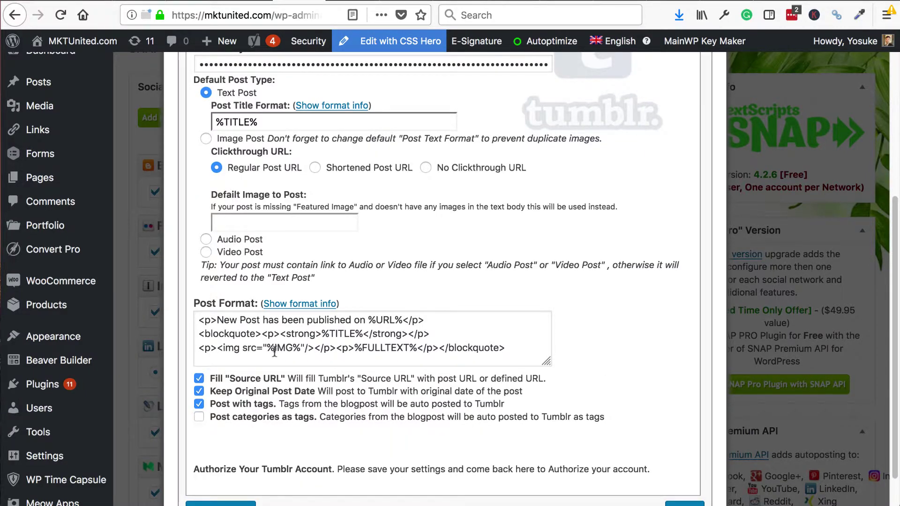
scroll(323, 372, "down", 1)
scroll(322, 372, "down", 1)
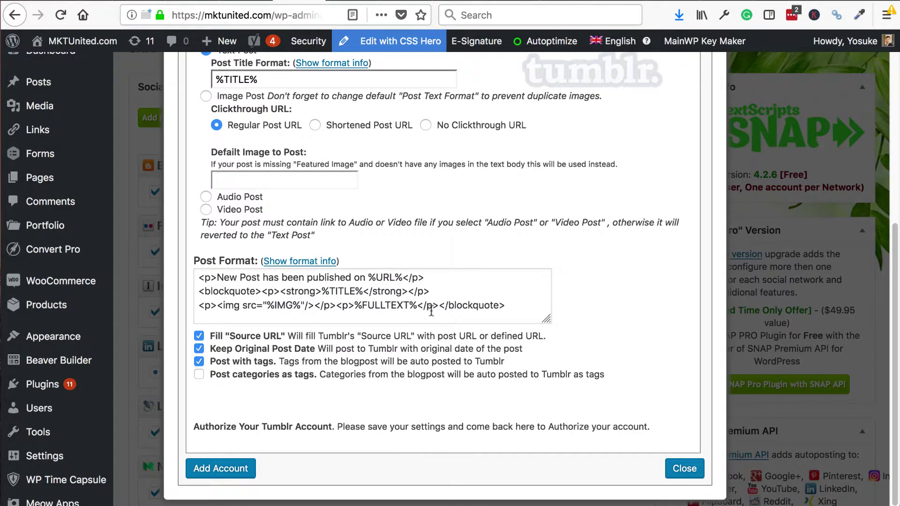
left_click(512, 305)
key("Return")
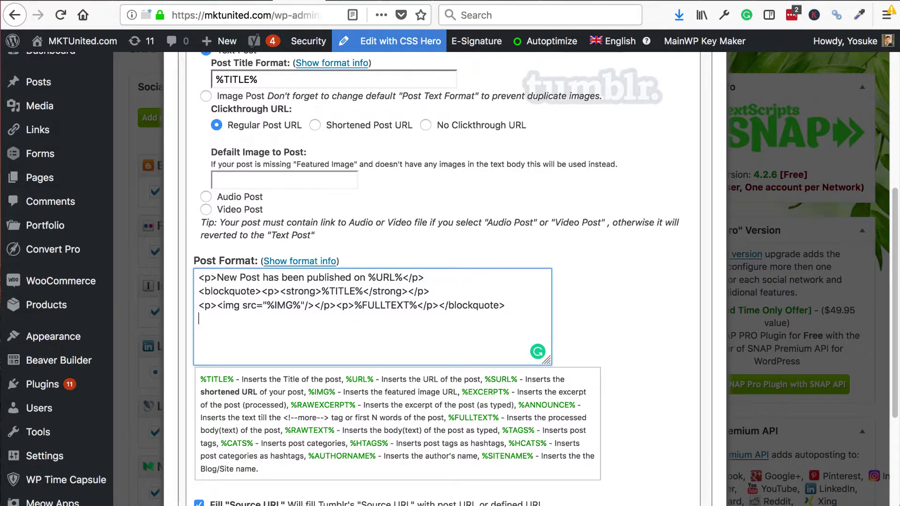
scroll(250, 221, "down", 3)
right_click(250, 220)
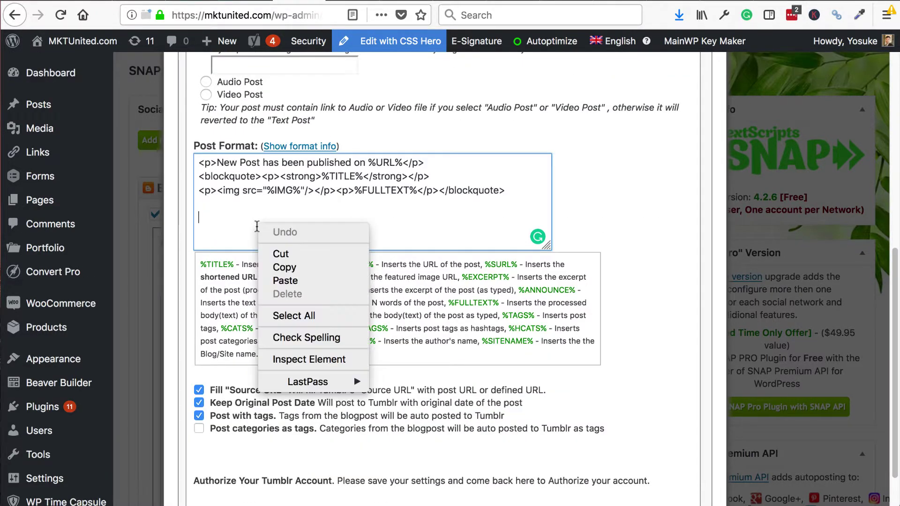
left_click(286, 282)
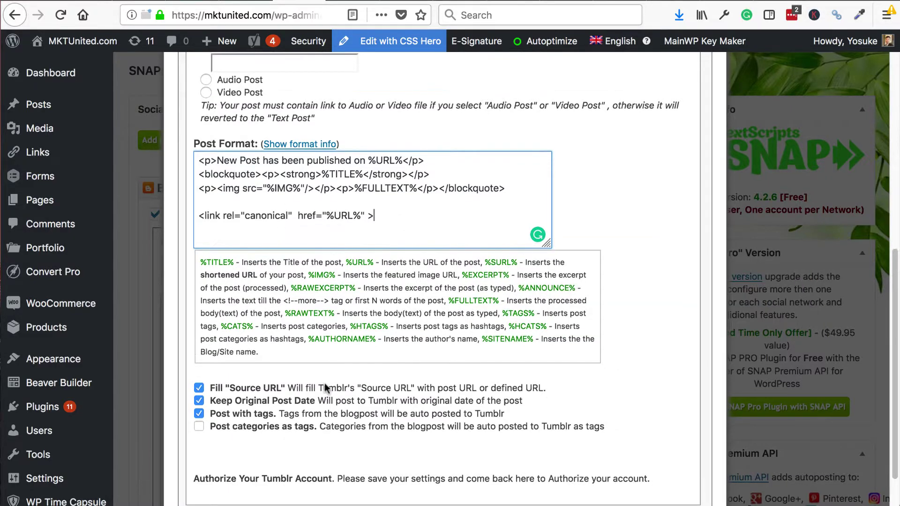
Add the Tumblr account with the entered settings and decline to save the login in the browser
scroll(320, 389, "down", 2)
left_click(235, 468)
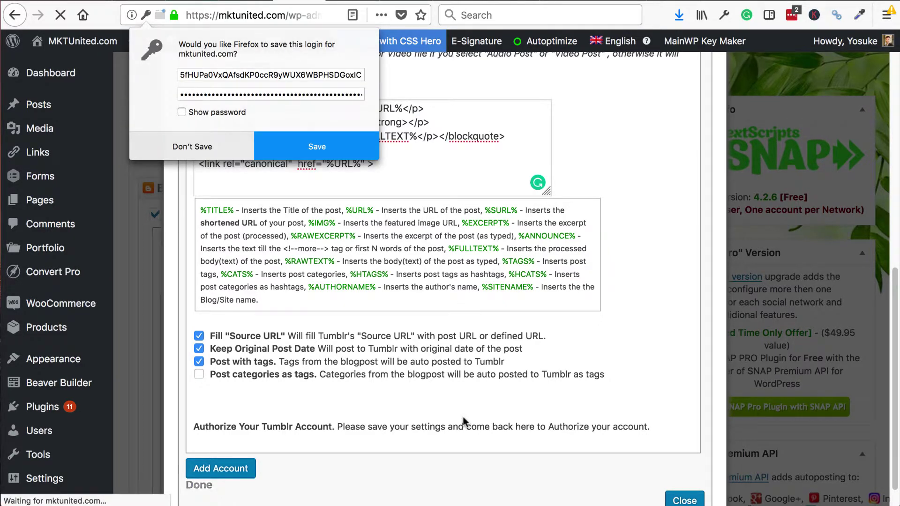
left_click(189, 147)
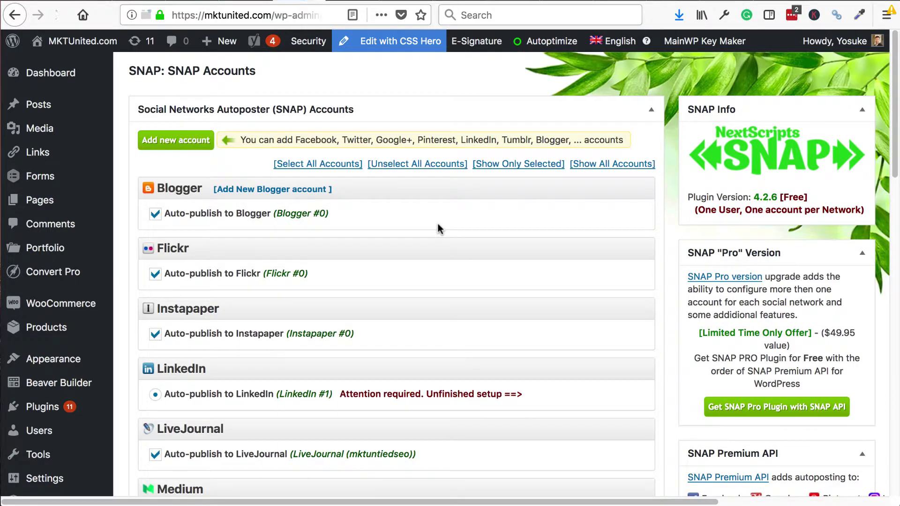
Show the settings of the Tumblr #0 account in the SNAP accounts list
scroll(431, 243, "down", 3)
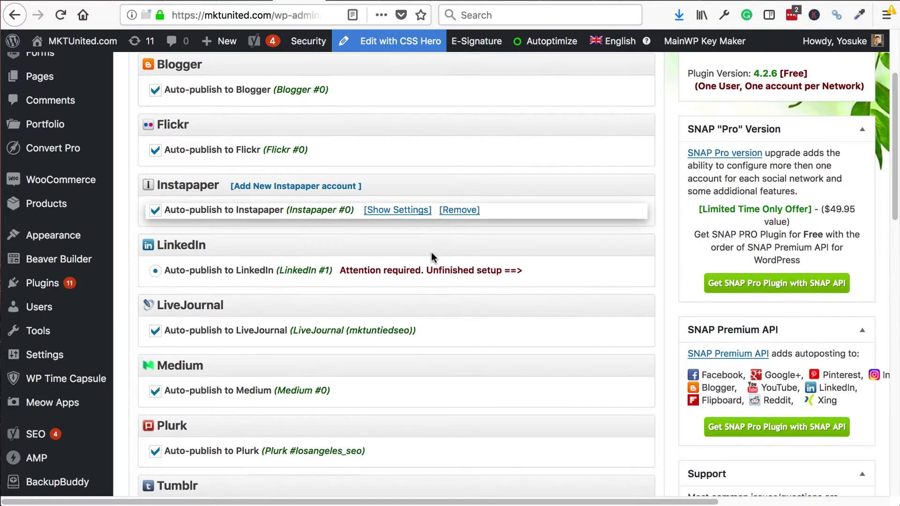
scroll(416, 263, "down", 4)
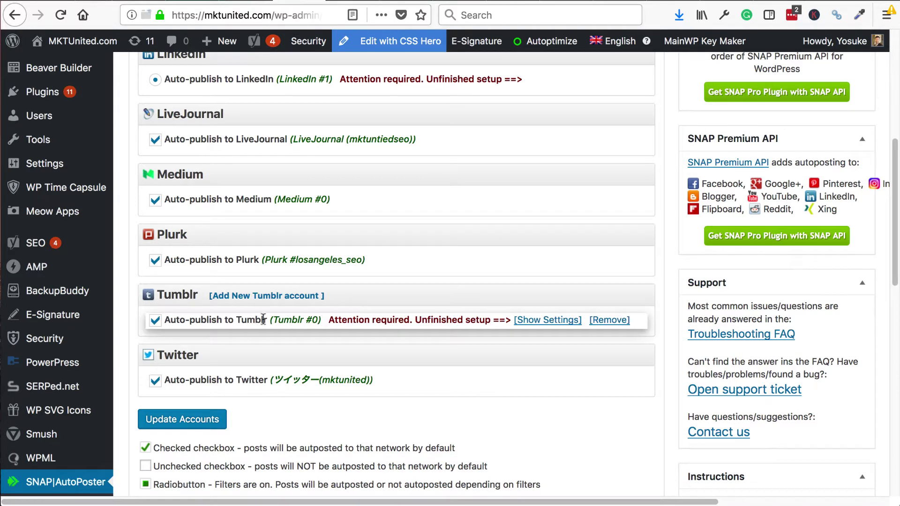
left_click(539, 320)
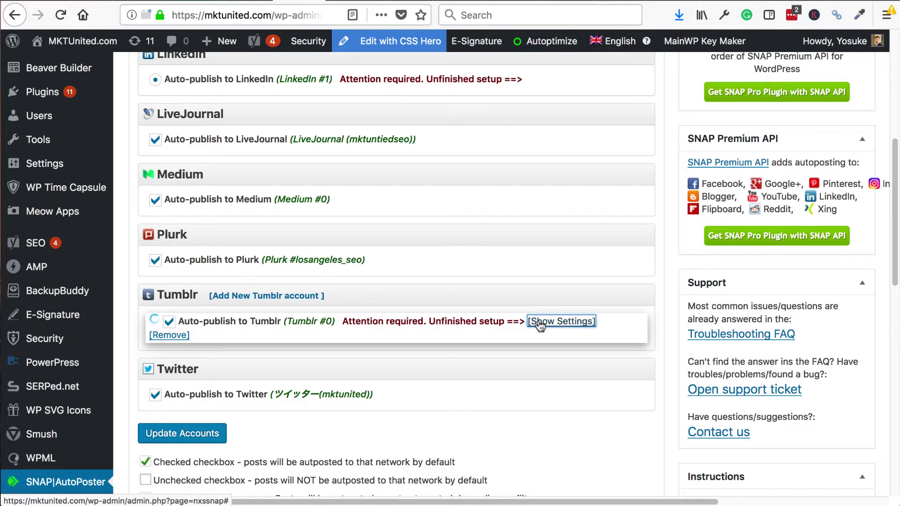
Authorize the Tumblr account, allow MKT United Social Connect read and write access, and check the Tumblr entry in the SNAP accounts list
scroll(540, 324, "down", 10)
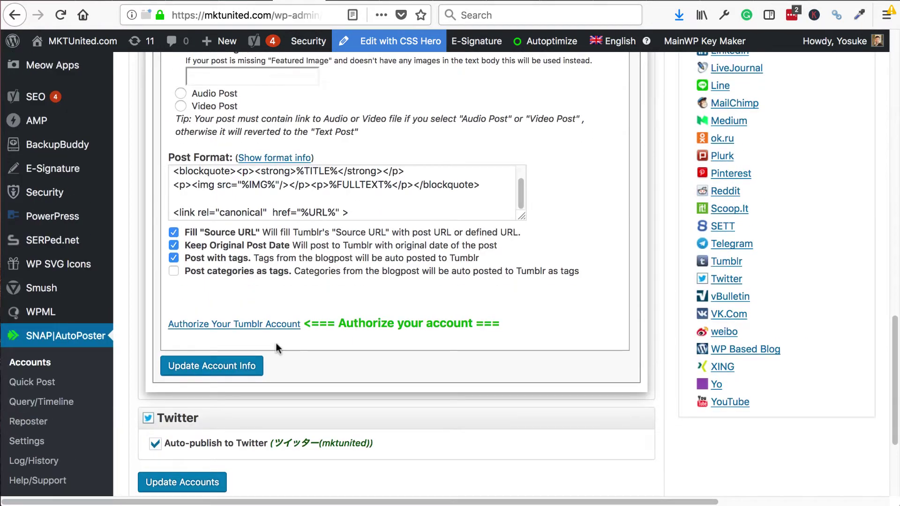
left_click(273, 324)
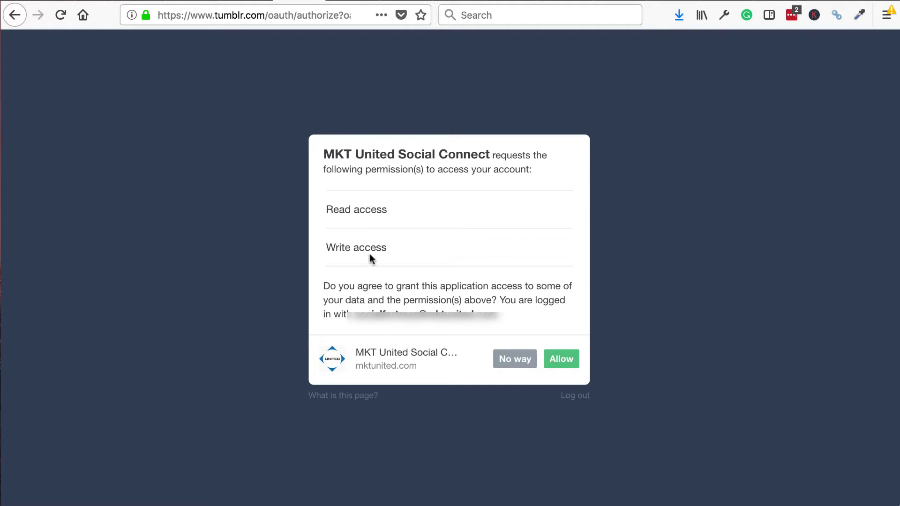
left_click(561, 365)
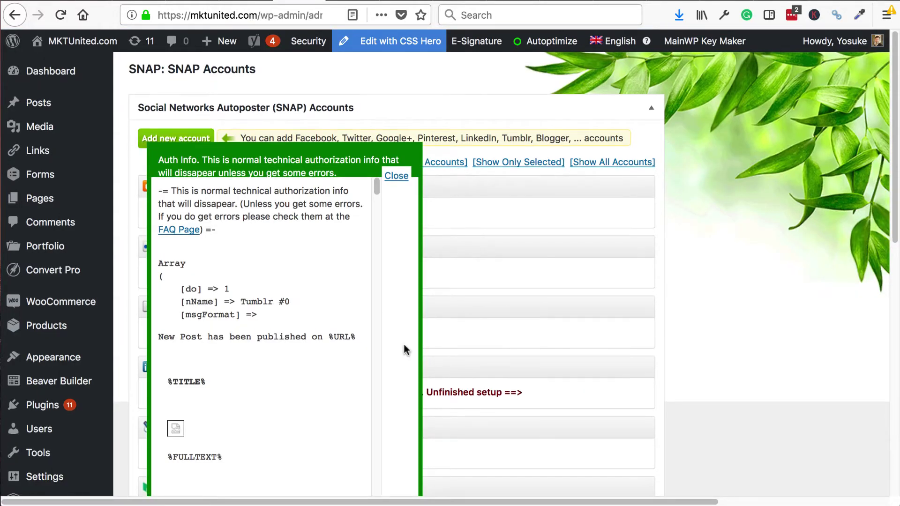
scroll(404, 345, "down", 6)
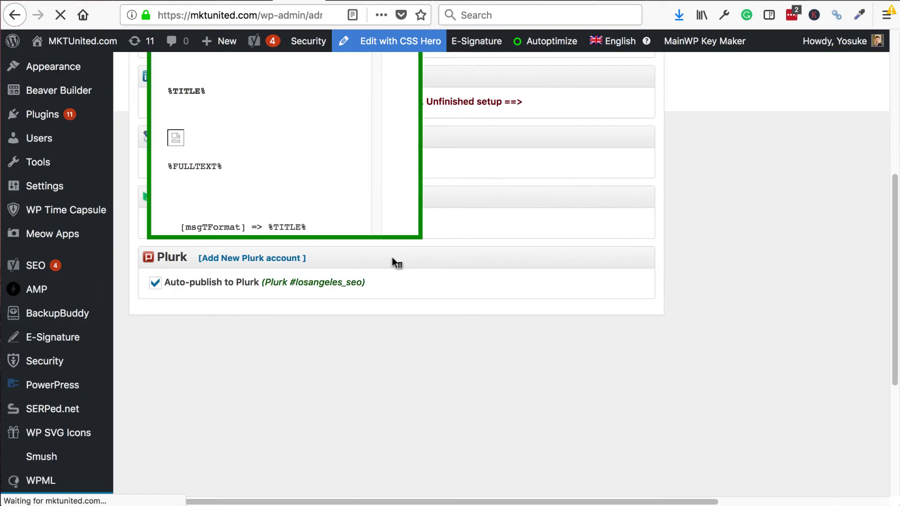
scroll(394, 261, "up", 4)
scroll(394, 263, "up", 2)
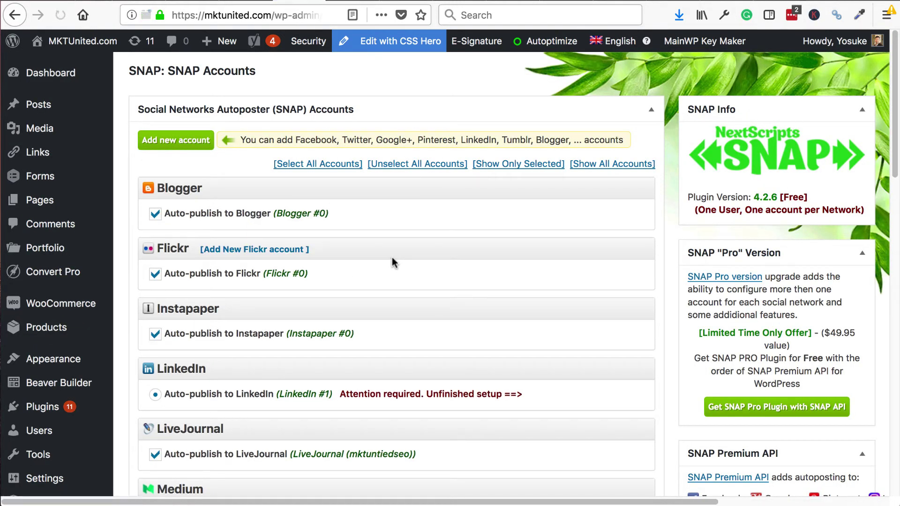
scroll(392, 281, "down", 5)
scroll(392, 300, "down", 2)
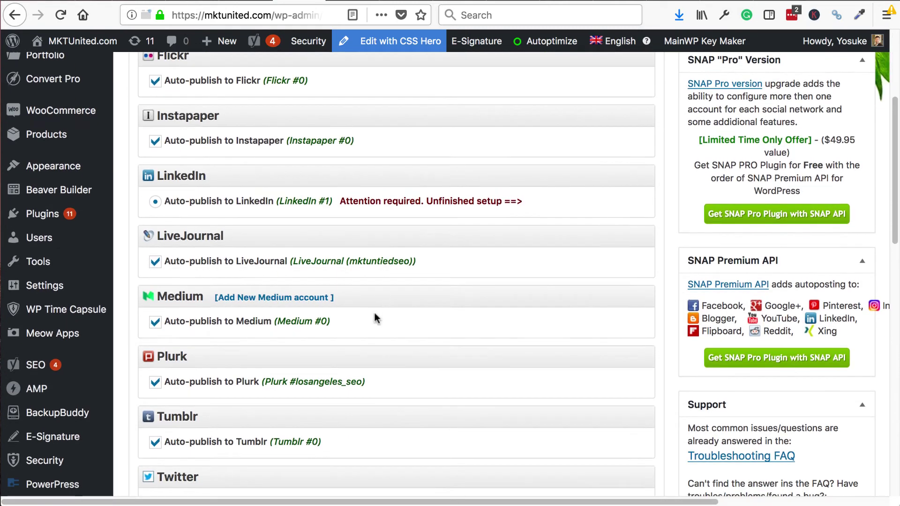